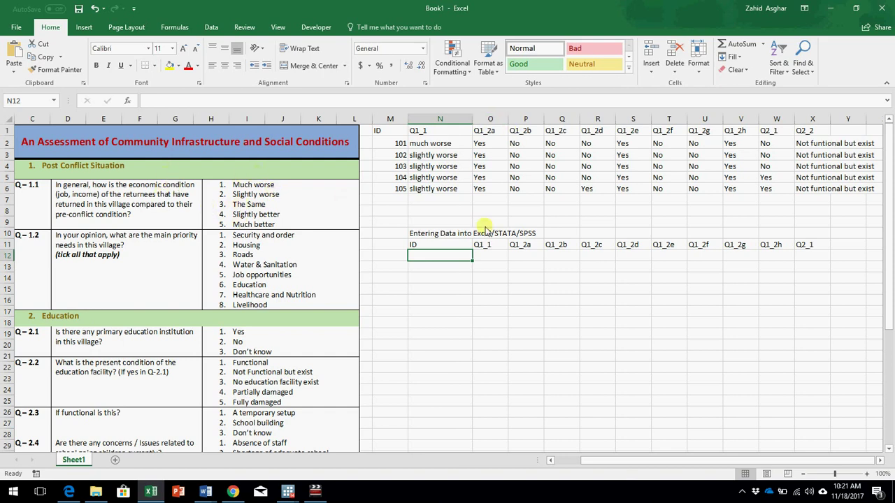
Select the Q1_1 heading of the entry table, briefly spanning neighbouring headings.
{"action": "left_click", "coordinate": [483, 247]}
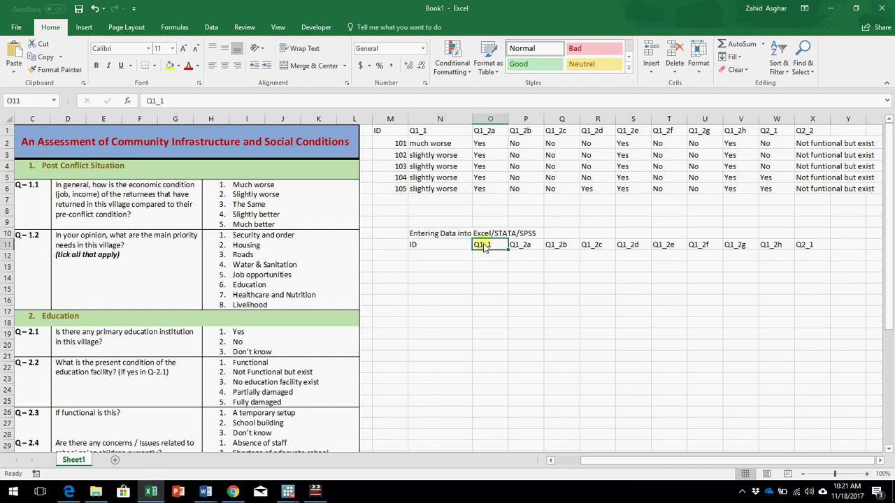
{"action": "key", "text": "shift+Right"}
{"action": "key", "text": "shift+Right"}
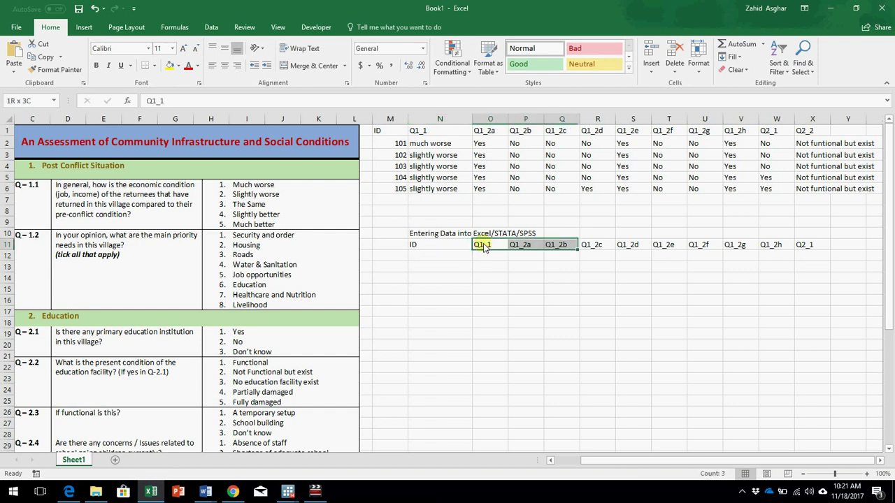
{"action": "key", "text": "shift+Right"}
{"action": "key", "text": "shift+Right"}
{"action": "key", "text": "shift+Left"}
{"action": "key", "text": "shift+Left"}
{"action": "key", "text": "shift+Left"}
{"action": "key", "text": "shift+Left"}
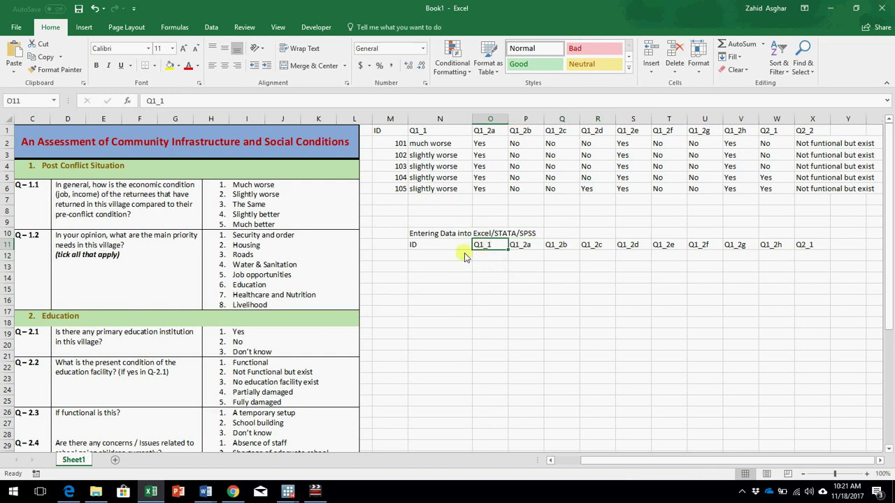
Enter ID 101 in N12 and Q1_1 answer 'much worse' in O12, then select both.
{"action": "left_click", "coordinate": [465, 257]}
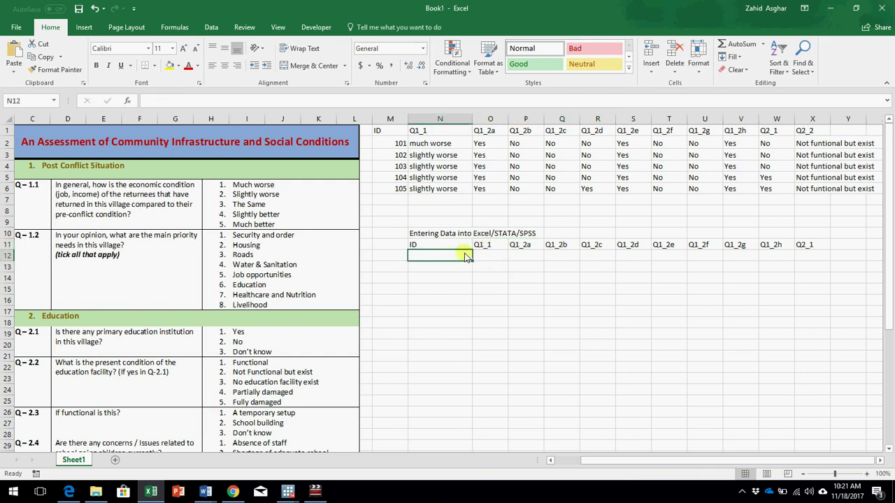
{"action": "type", "text": "101"}
{"action": "key", "text": "Tab"}
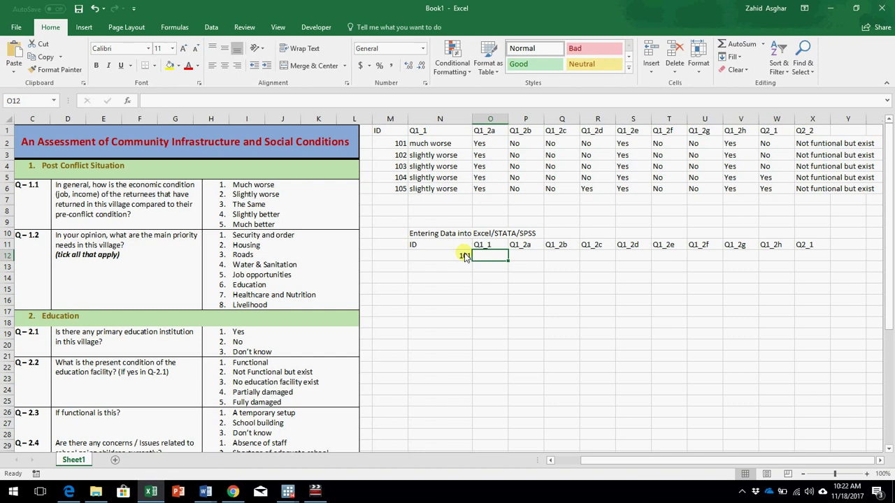
{"action": "type", "text": "much worse"}
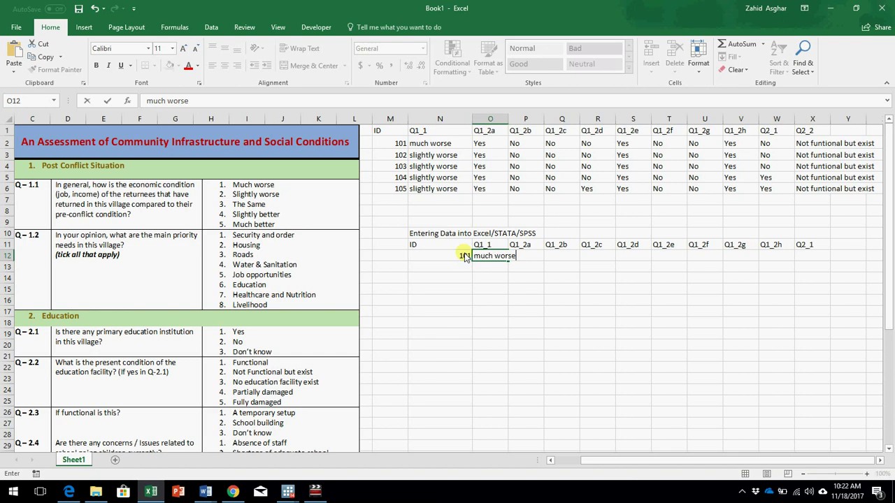
{"action": "key", "text": "Tab"}
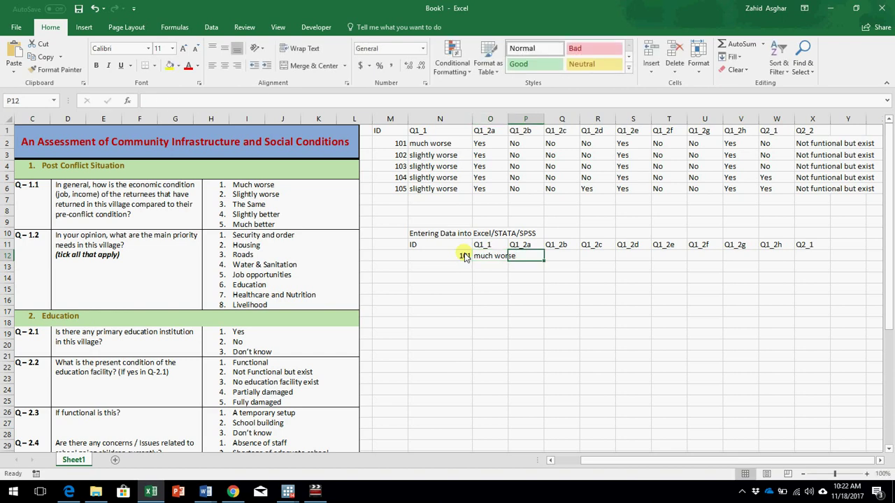
{"action": "left_click_drag", "start_coordinate": [465, 257], "coordinate": [489, 261]}
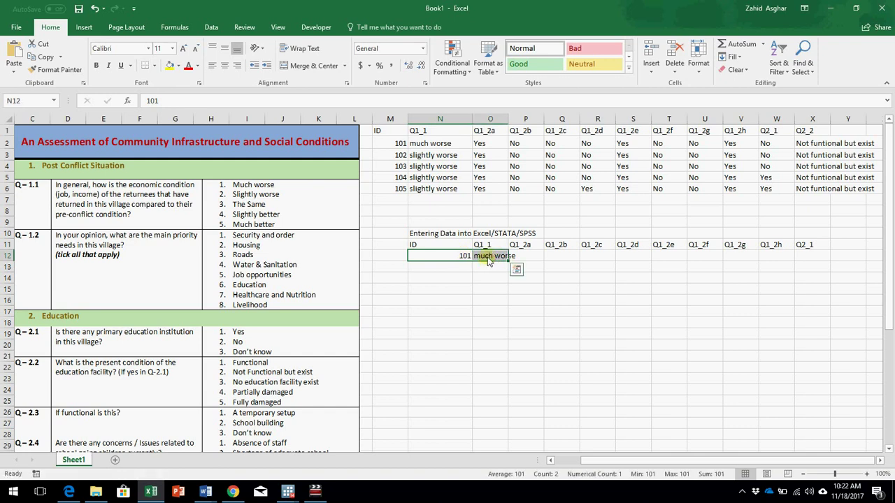
{"action": "left_click", "coordinate": [490, 261]}
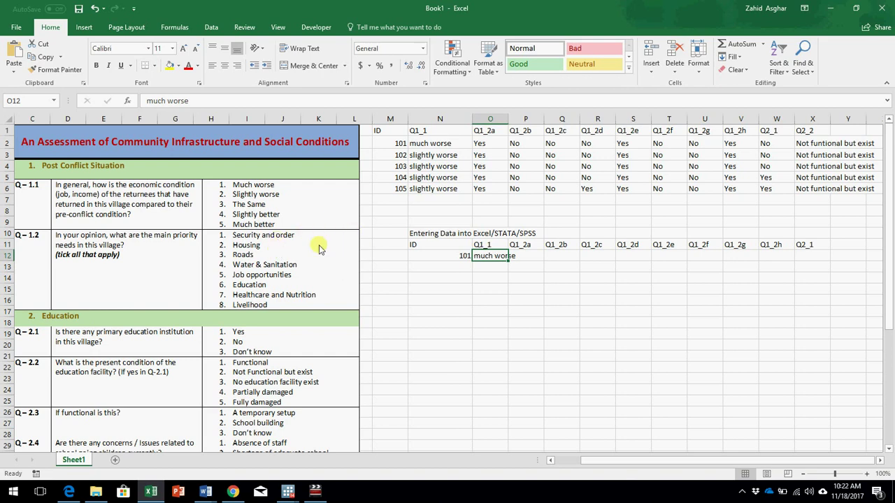
{"action": "left_click", "coordinate": [529, 249]}
{"action": "key", "text": "shift+Down"}
{"action": "key", "text": "shift+Down"}
{"action": "key", "text": "shift+Down"}
{"action": "key", "text": "shift+Down"}
{"action": "key", "text": "shift+Down"}
{"action": "key", "text": "shift+Down"}
{"action": "key", "text": "shift+Down"}
{"action": "key", "text": "shift+Down"}
{"action": "key", "text": "shift+Down"}
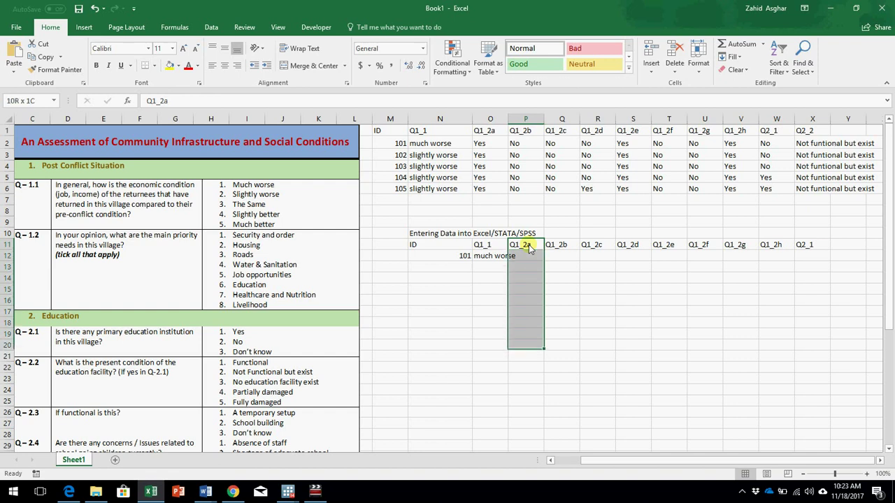
{"action": "key", "text": "shift+Down"}
{"action": "key", "text": "shift+Down"}
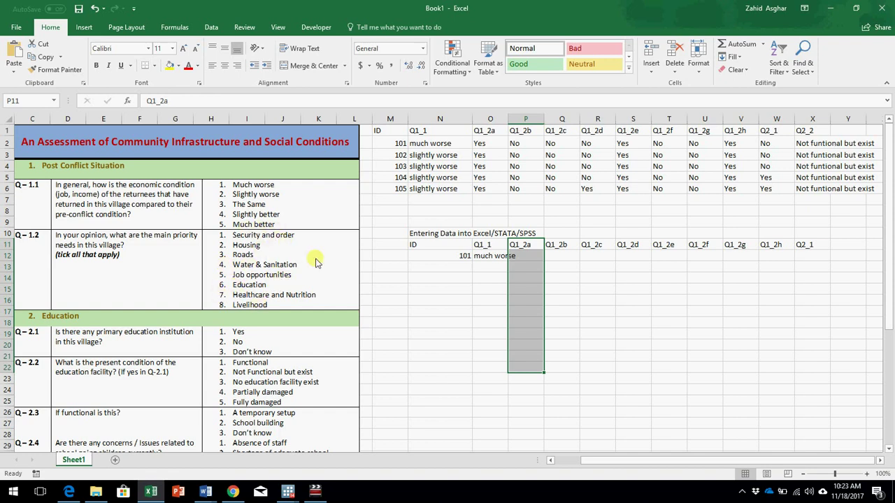
{"action": "left_click", "coordinate": [426, 258]}
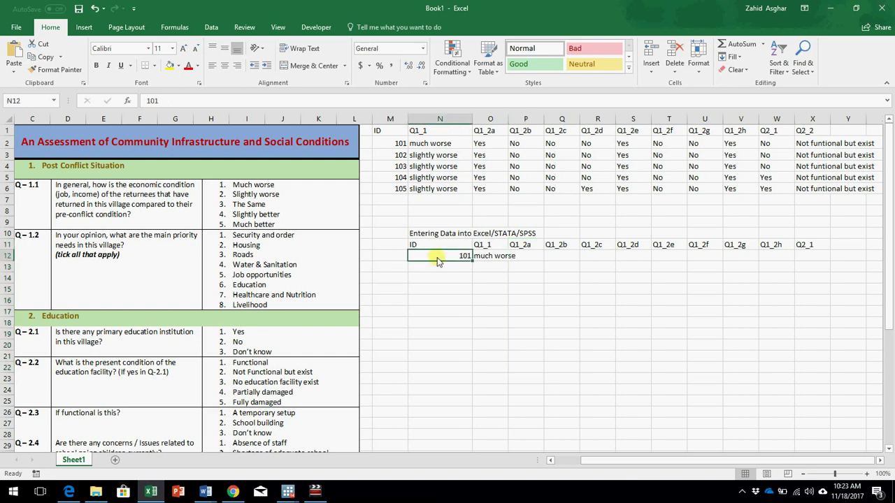
{"action": "key", "text": "shift+Right"}
{"action": "key", "text": "shift+Right"}
{"action": "key", "text": "shift+Right"}
{"action": "key", "text": "shift+Right"}
{"action": "key", "text": "shift+Right"}
{"action": "key", "text": "shift+Right"}
{"action": "key", "text": "shift+Right"}
{"action": "key", "text": "shift+Right"}
{"action": "key", "text": "shift+Right"}
{"action": "key", "text": "shift+Right"}
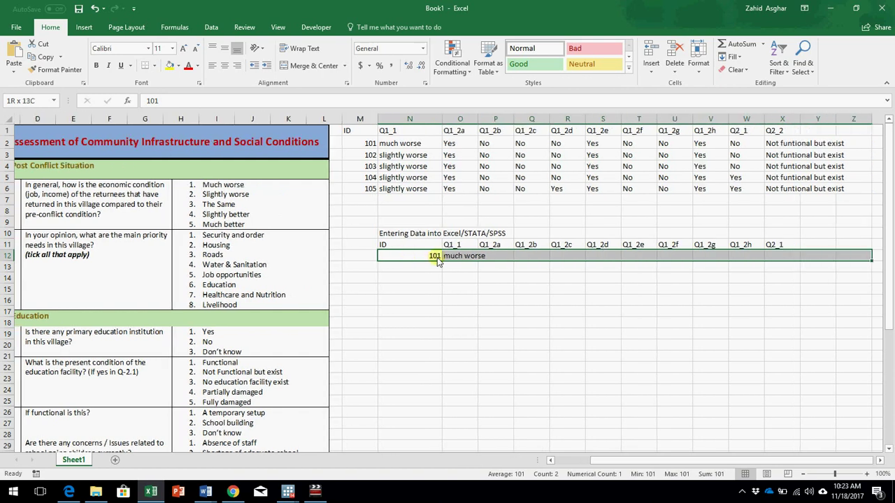
{"action": "key", "text": "shift+Right"}
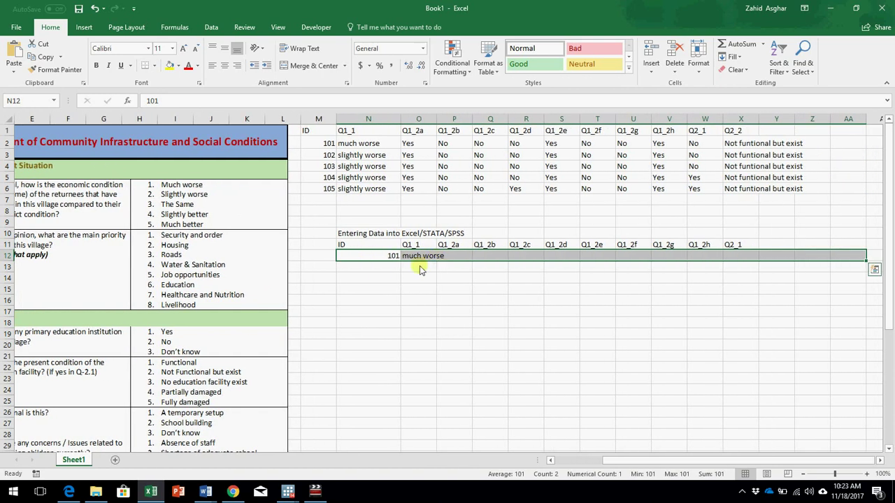
{"action": "left_click", "coordinate": [369, 271]}
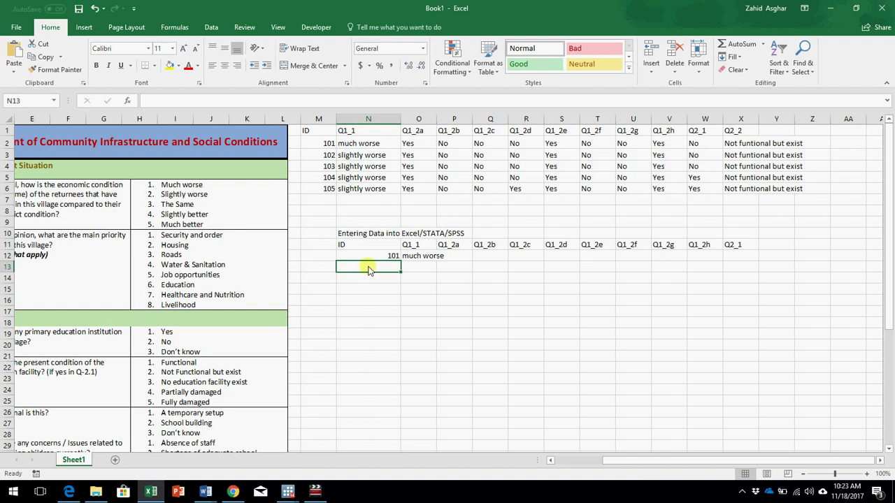
{"action": "left_click", "coordinate": [461, 258]}
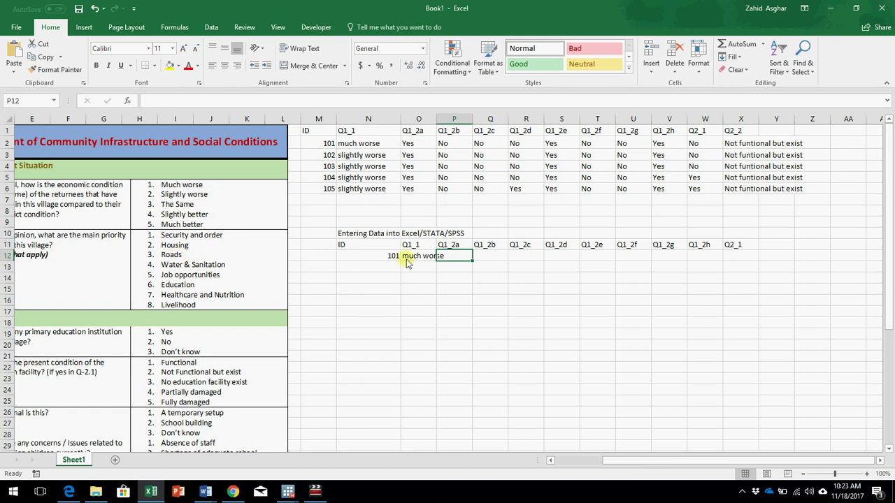
{"action": "key", "text": "Left"}
{"action": "key", "text": "Left"}
{"action": "key", "text": "Left"}
{"action": "key", "text": "Left"}
{"action": "key", "text": "Left"}
{"action": "key", "text": "Left"}
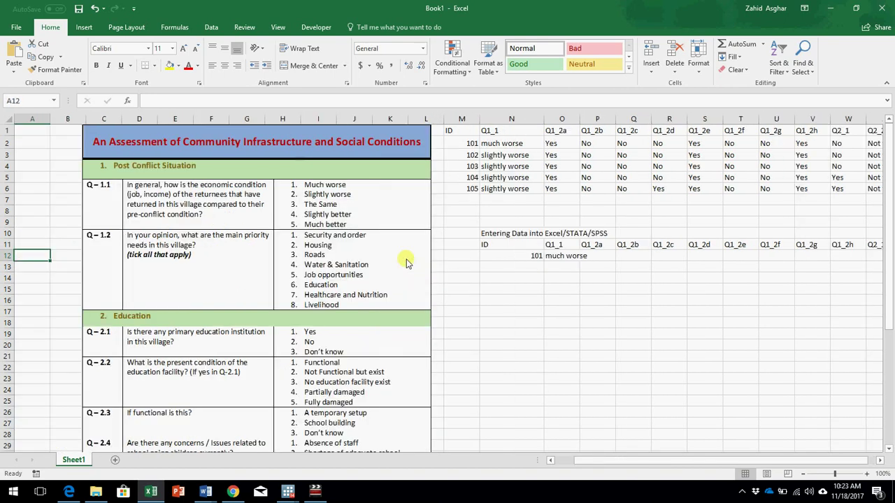
{"action": "left_click", "coordinate": [604, 258]}
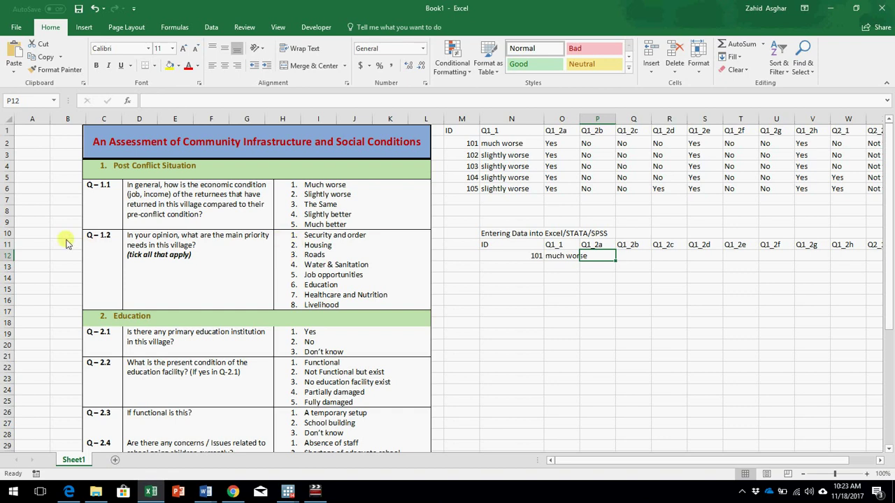
{"action": "left_click", "coordinate": [602, 246]}
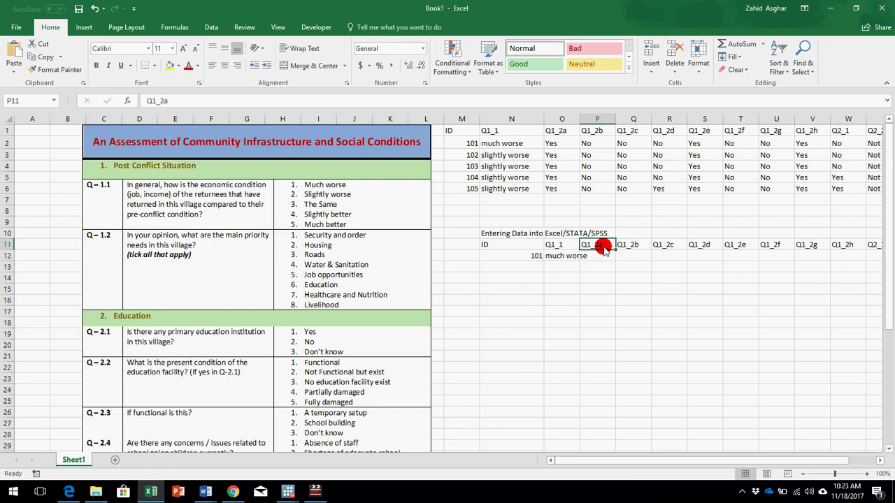
{"action": "key", "text": "Right"}
{"action": "key", "text": "Right"}
{"action": "key", "text": "Right"}
{"action": "key", "text": "Right"}
{"action": "key", "text": "Right"}
{"action": "key", "text": "Right"}
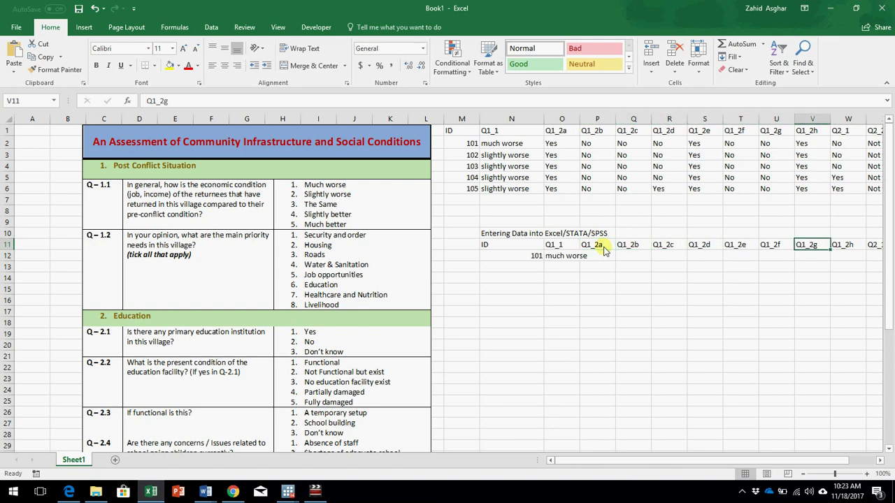
{"action": "key", "text": "Right"}
{"action": "key", "text": "Right"}
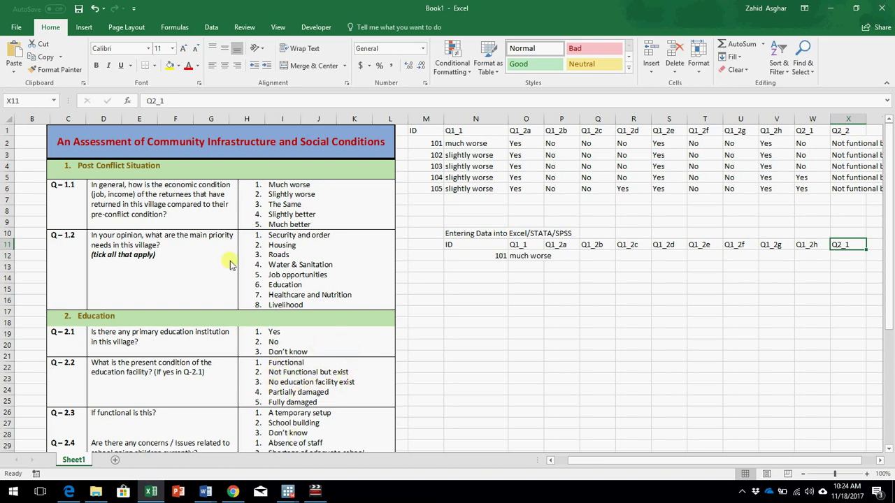
{"action": "left_click", "coordinate": [480, 257]}
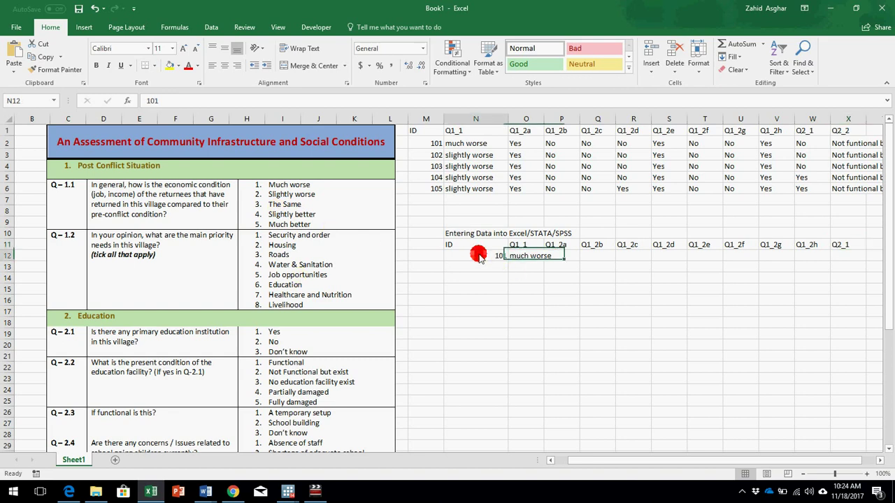
{"action": "left_click", "coordinate": [472, 145]}
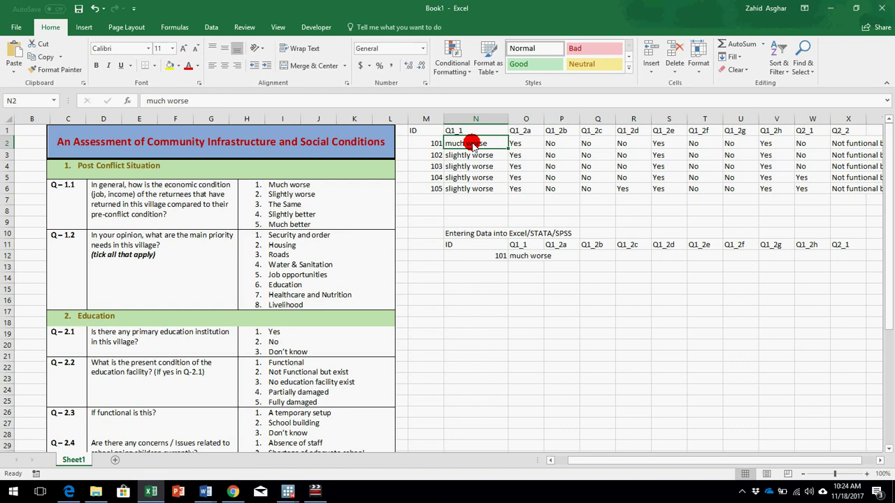
{"action": "key", "text": "Left"}
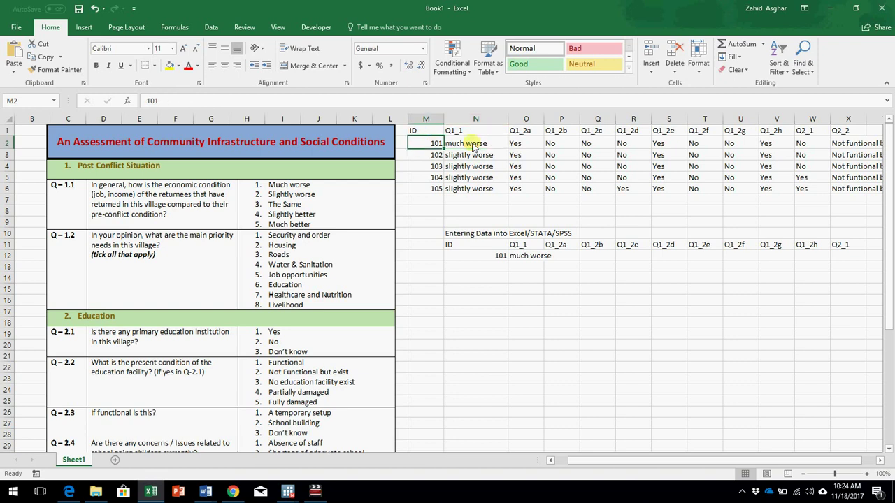
{"action": "left_click", "coordinate": [473, 145]}
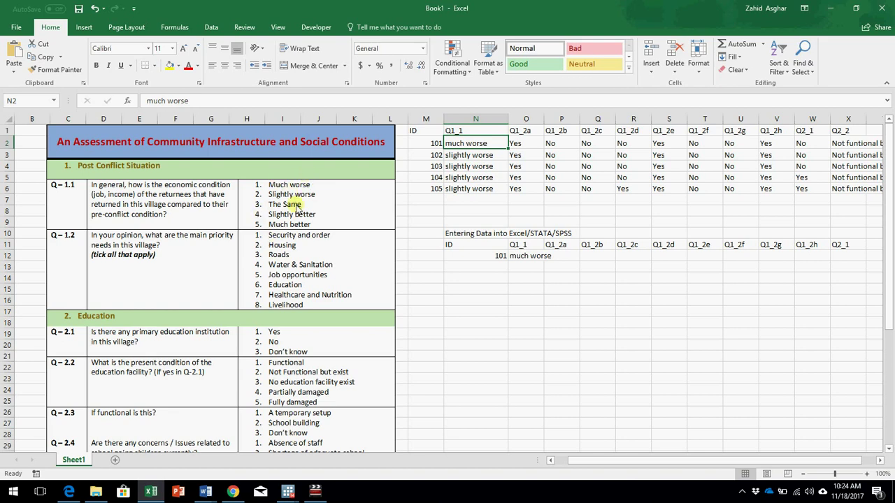
{"action": "left_click", "coordinate": [524, 144]}
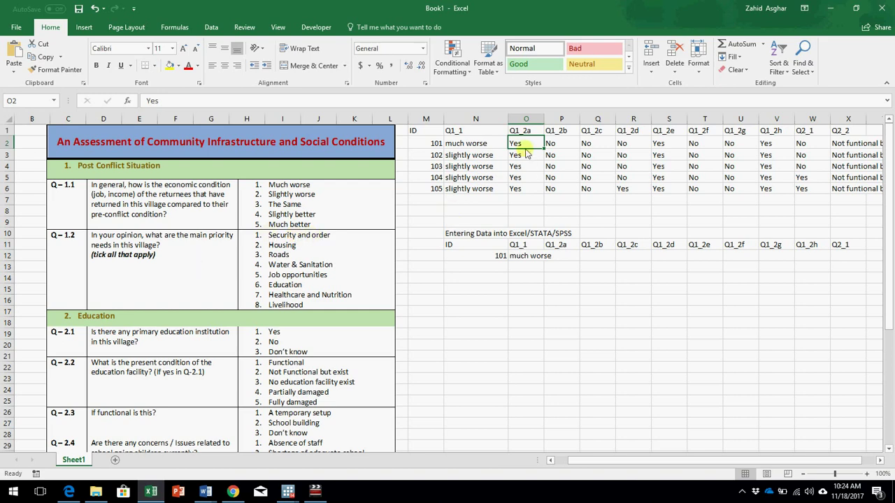
{"action": "left_click", "coordinate": [664, 144]}
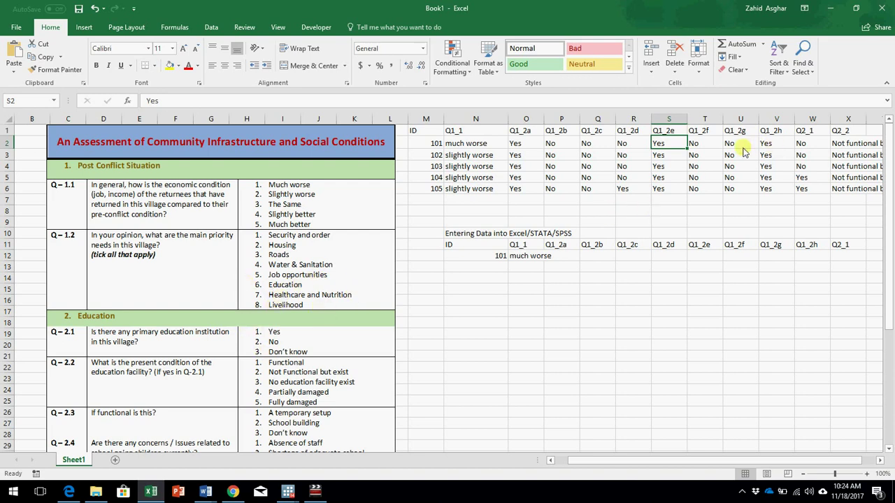
{"action": "left_click", "coordinate": [776, 144]}
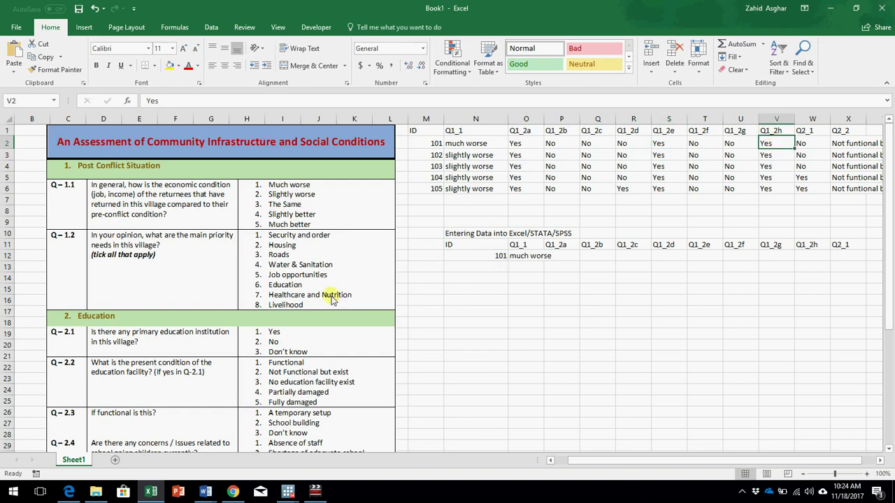
{"action": "left_click", "coordinate": [526, 145]}
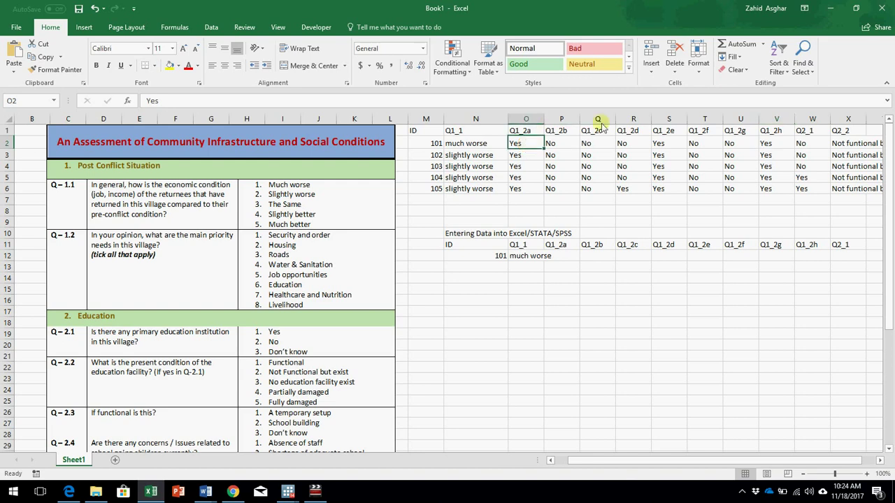
{"action": "left_click", "coordinate": [662, 143]}
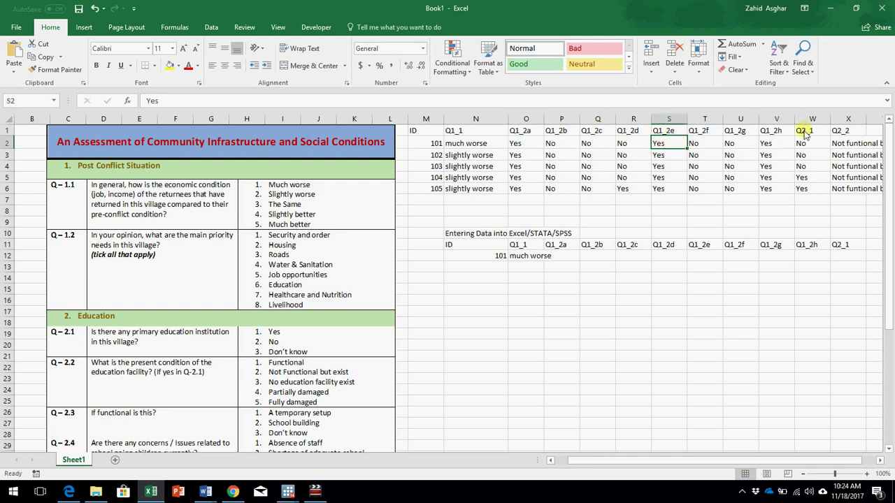
{"action": "left_click", "coordinate": [776, 146]}
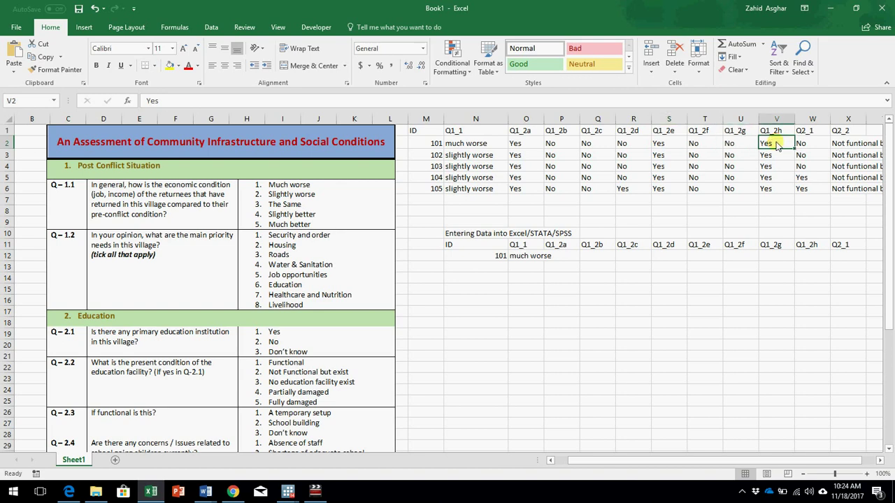
{"action": "left_click", "coordinate": [423, 157]}
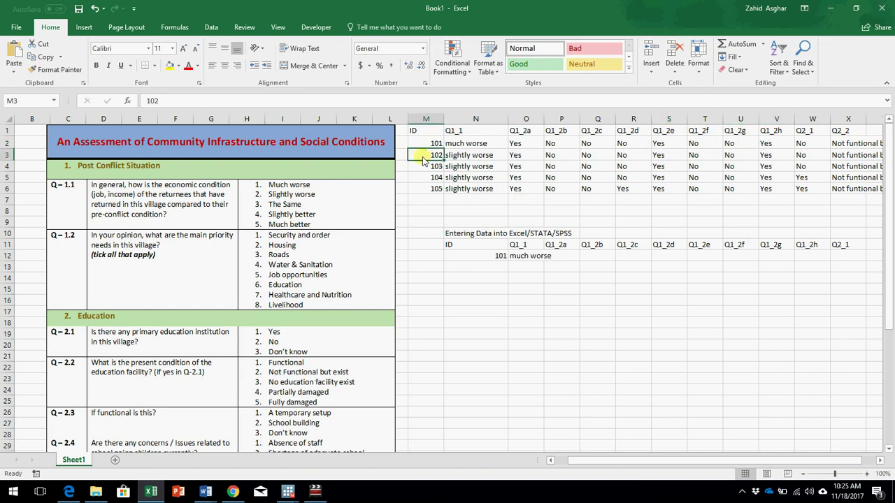
{"action": "left_click", "coordinate": [527, 158]}
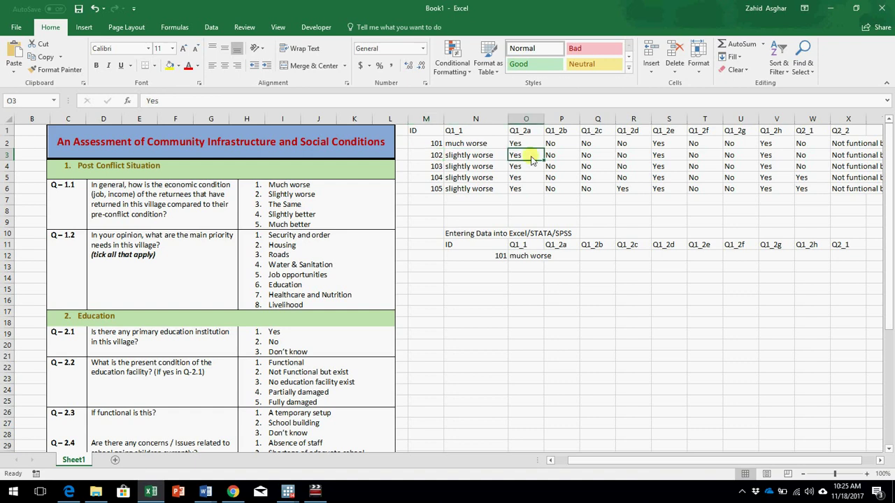
{"action": "left_click", "coordinate": [671, 158]}
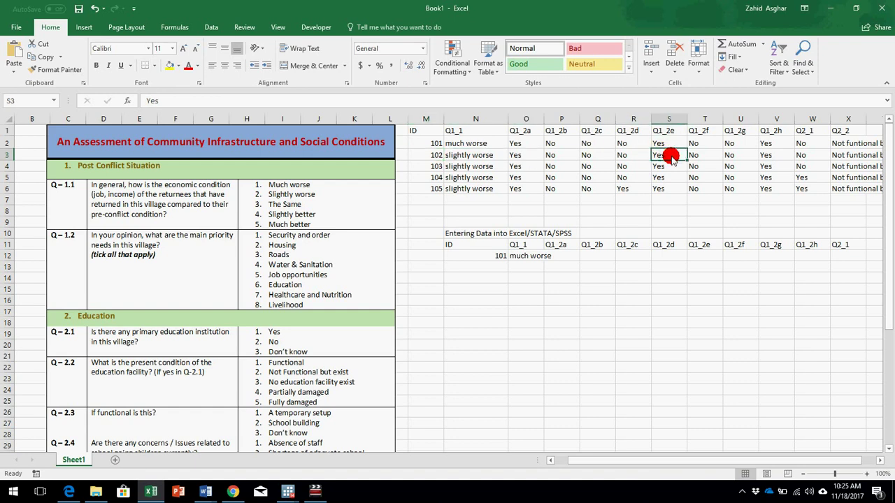
{"action": "left_click", "coordinate": [769, 158]}
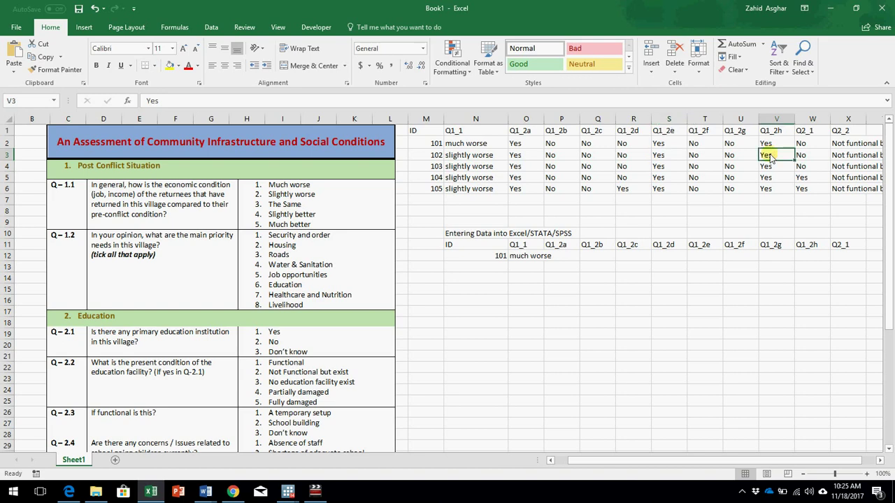
{"action": "left_click", "coordinate": [525, 190]}
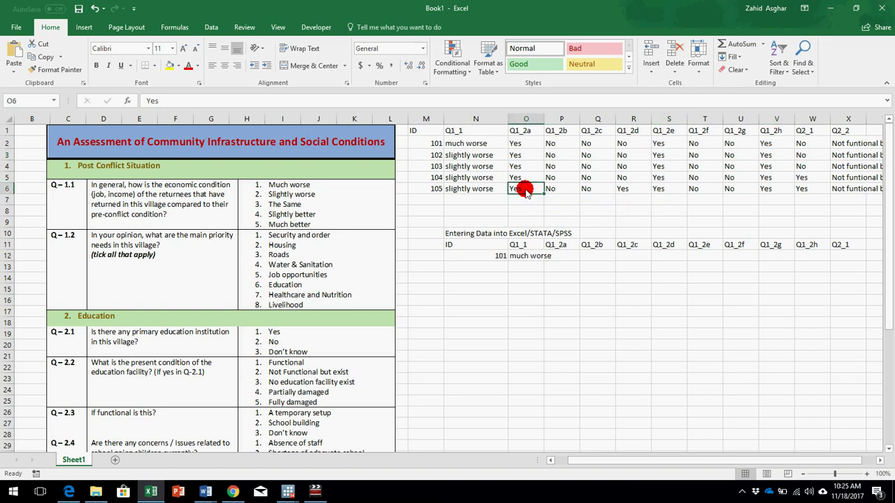
{"action": "left_click", "coordinate": [632, 189]}
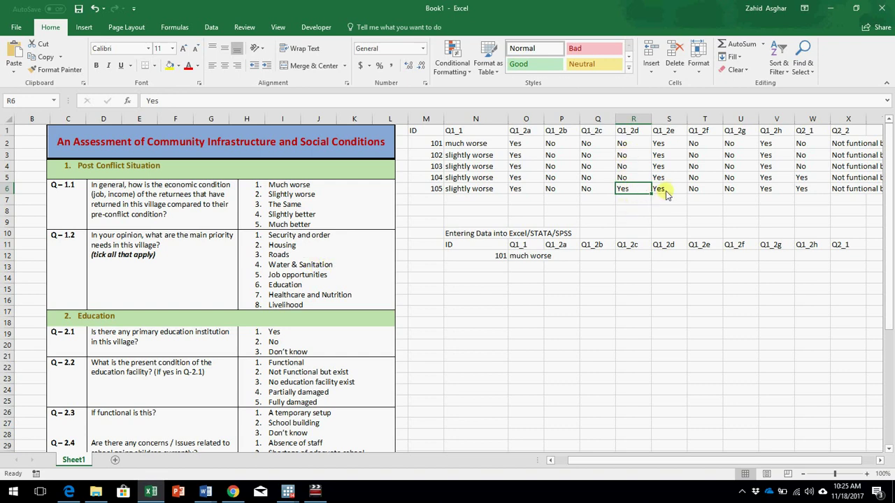
{"action": "left_click", "coordinate": [666, 190]}
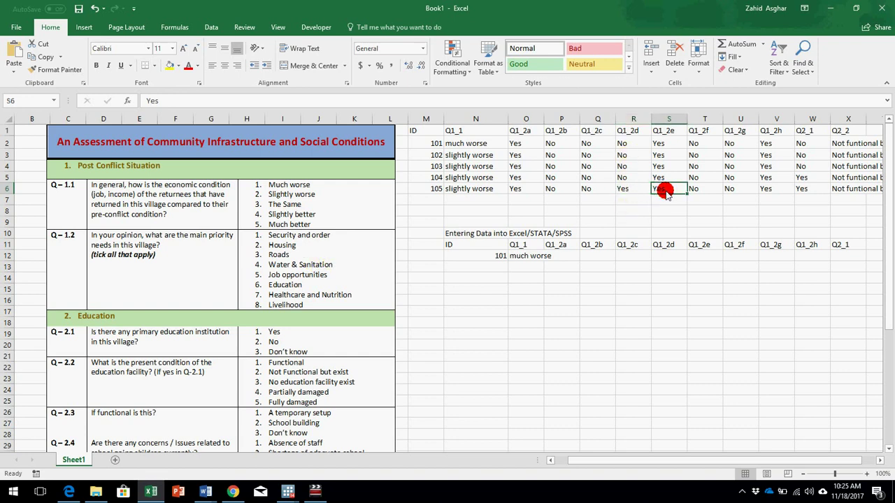
{"action": "left_click", "coordinate": [803, 190]}
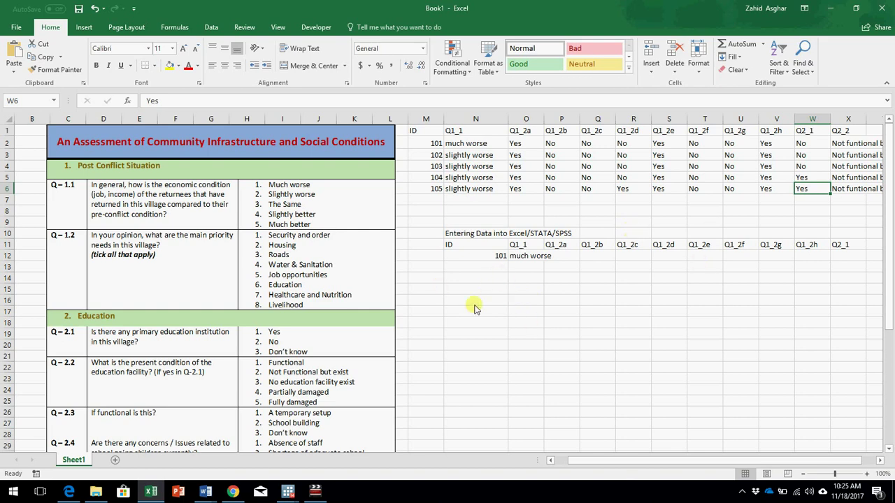
{"action": "mouse_move", "coordinate": [287, 492]}
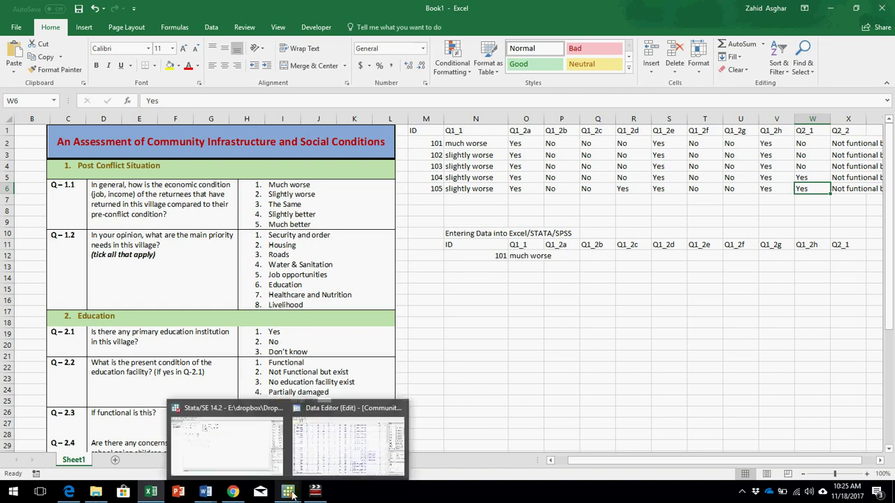
Bring up the Stata Data Editor and select respondent 1's answers from Q1_2a to Q1_2h.
{"action": "left_click", "coordinate": [315, 435]}
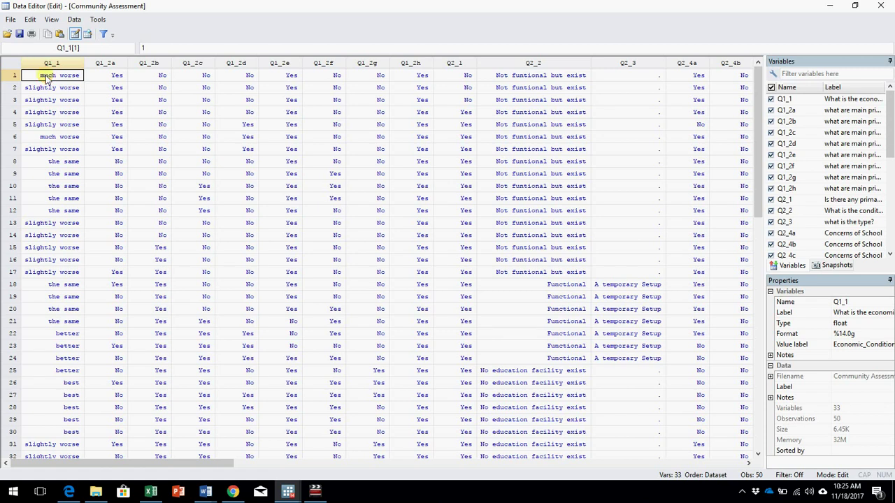
{"action": "key", "text": "Down"}
{"action": "key", "text": "Down"}
{"action": "key", "text": "Down"}
{"action": "key", "text": "Down"}
{"action": "key", "text": "Down"}
{"action": "key", "text": "Down"}
{"action": "key", "text": "Down"}
{"action": "key", "text": "Down"}
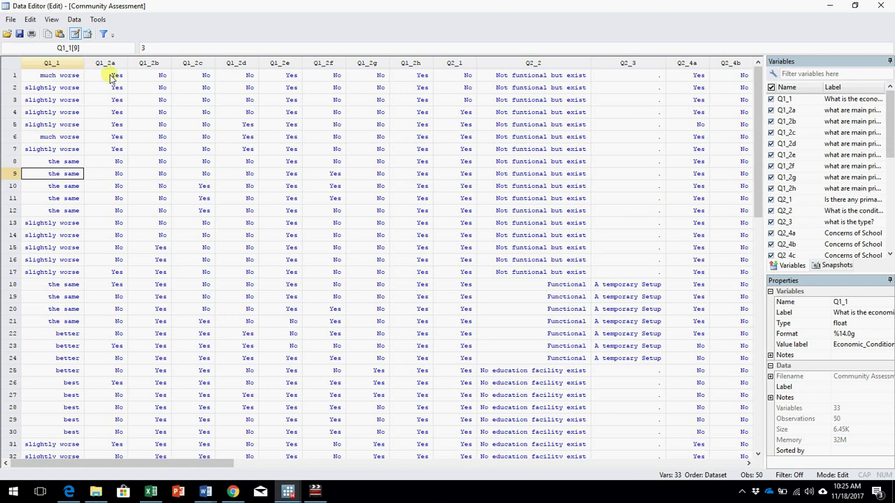
{"action": "left_click", "coordinate": [110, 78]}
{"action": "key", "text": "Right"}
{"action": "key", "text": "Right"}
{"action": "key", "text": "Right"}
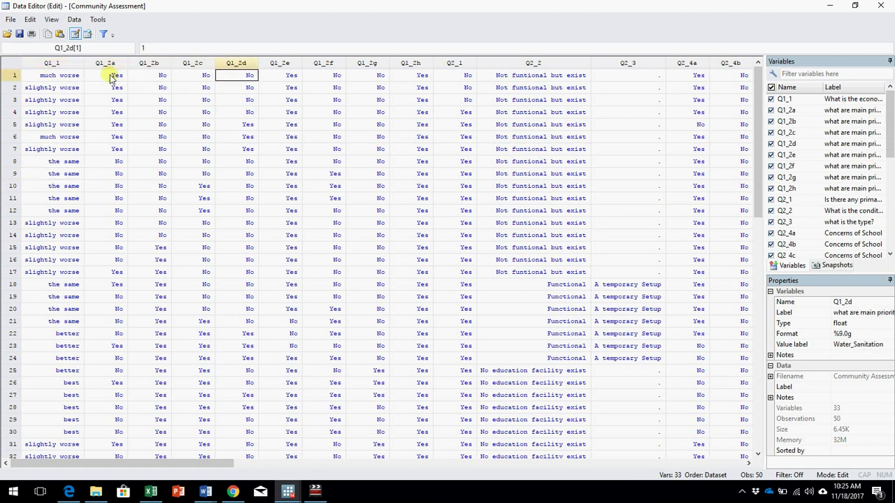
{"action": "key", "text": "Left"}
{"action": "key", "text": "Left"}
{"action": "key", "text": "Left"}
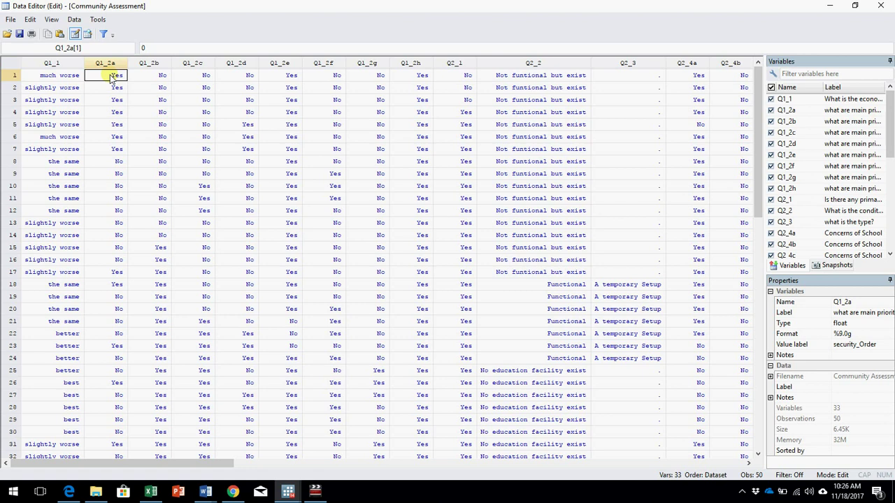
{"action": "key", "text": "Right"}
{"action": "key", "text": "Right"}
{"action": "key", "text": "Right"}
{"action": "key", "text": "Right"}
{"action": "key", "text": "Right"}
{"action": "key", "text": "Right"}
{"action": "key", "text": "Right"}
{"action": "key", "text": "shift+Left"}
{"action": "key", "text": "shift+Left"}
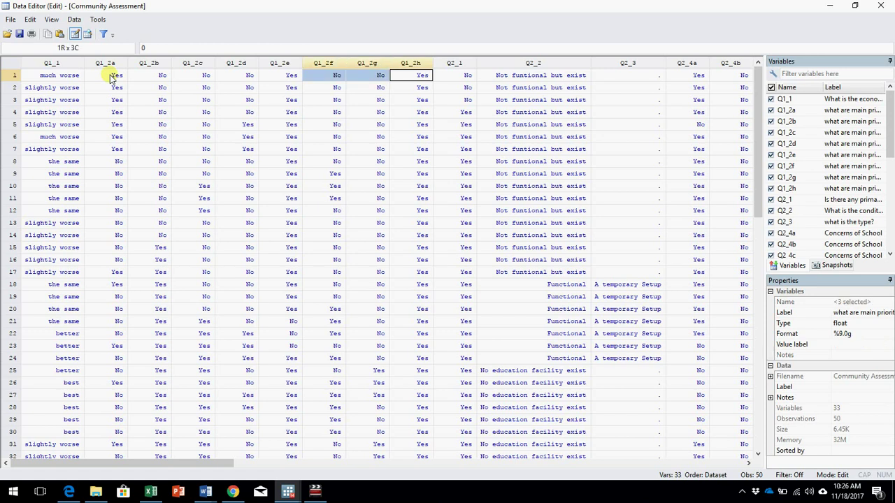
{"action": "key", "text": "shift+Left"}
{"action": "key", "text": "shift+Left"}
{"action": "key", "text": "shift+Left"}
{"action": "key", "text": "shift+Left"}
{"action": "key", "text": "shift+Left"}
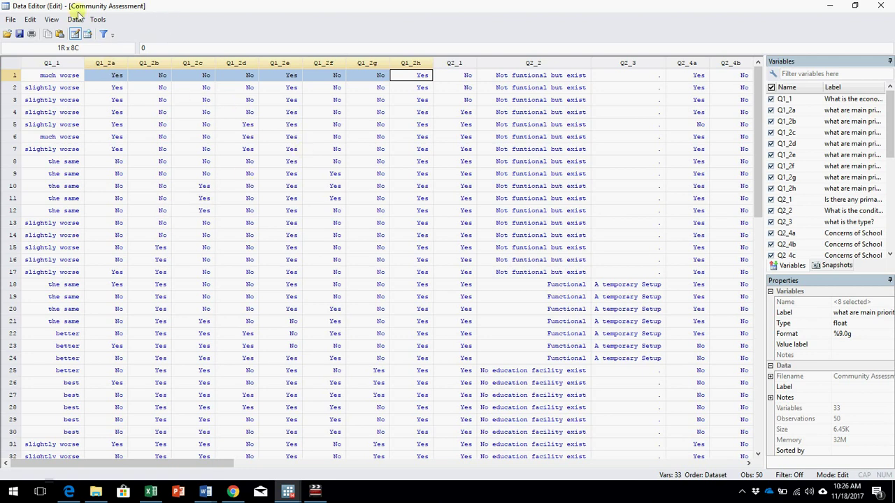
Hide all value labels via Tools, then inspect the first respondent's numeric Q1_2 codes.
{"action": "left_click", "coordinate": [95, 21]}
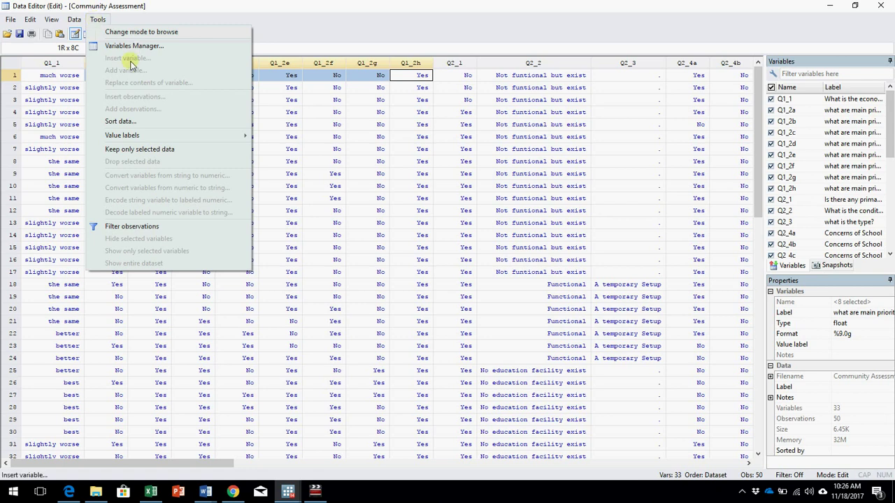
{"action": "mouse_move", "coordinate": [122, 135]}
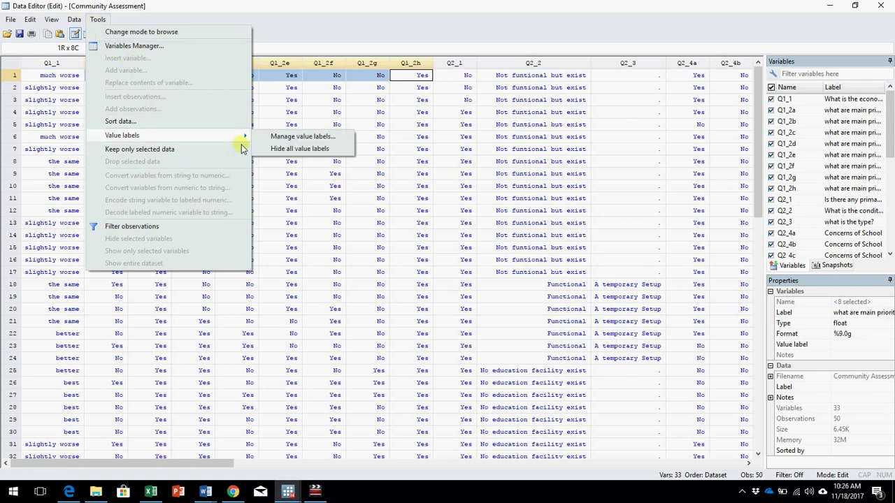
{"action": "left_click", "coordinate": [276, 150]}
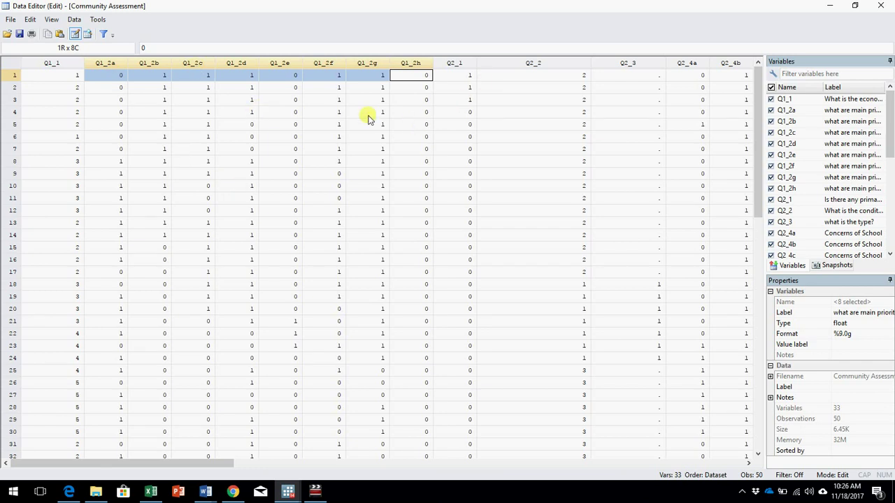
{"action": "left_click", "coordinate": [108, 76]}
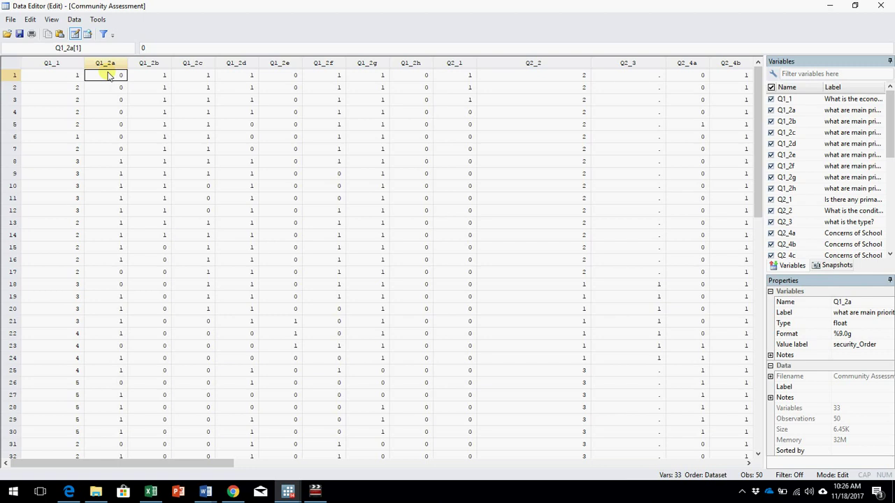
{"action": "left_click", "coordinate": [158, 76]}
{"action": "key", "text": "Right"}
{"action": "key", "text": "Right"}
{"action": "key", "text": "Right"}
{"action": "key", "text": "Right"}
{"action": "key", "text": "Right"}
{"action": "key", "text": "Right"}
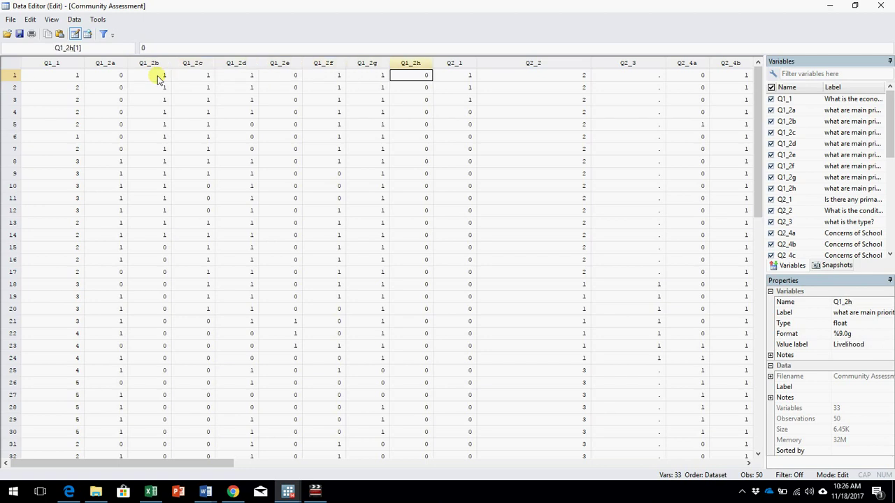
{"action": "key", "text": "Right"}
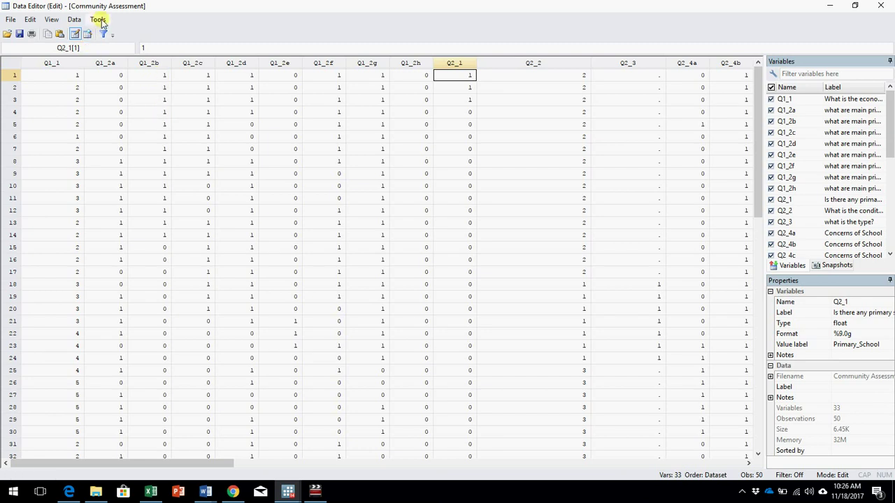
Open the Variables Manager and check Economic_Condition's five codes in the value label manager.
{"action": "left_click", "coordinate": [100, 20]}
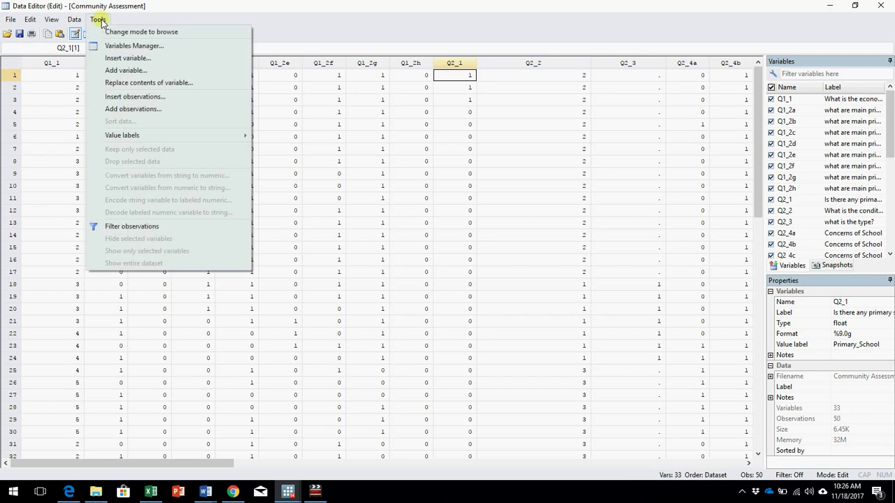
{"action": "left_click", "coordinate": [126, 47]}
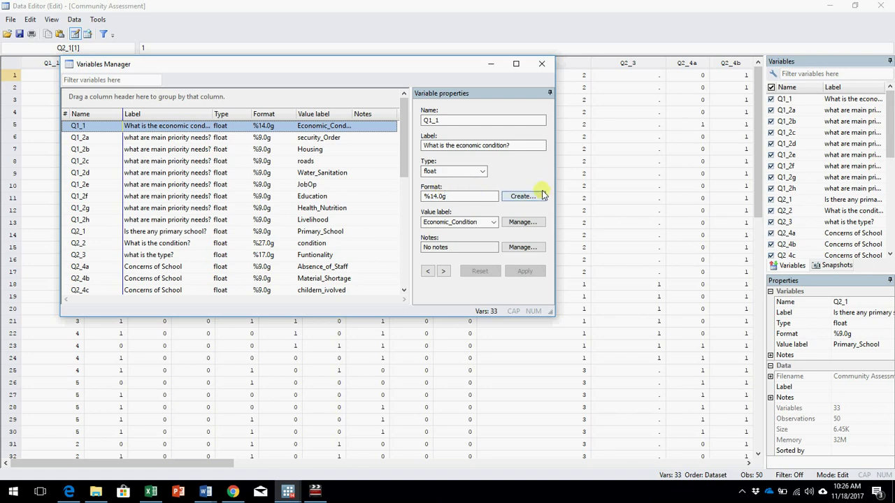
{"action": "left_click", "coordinate": [522, 218]}
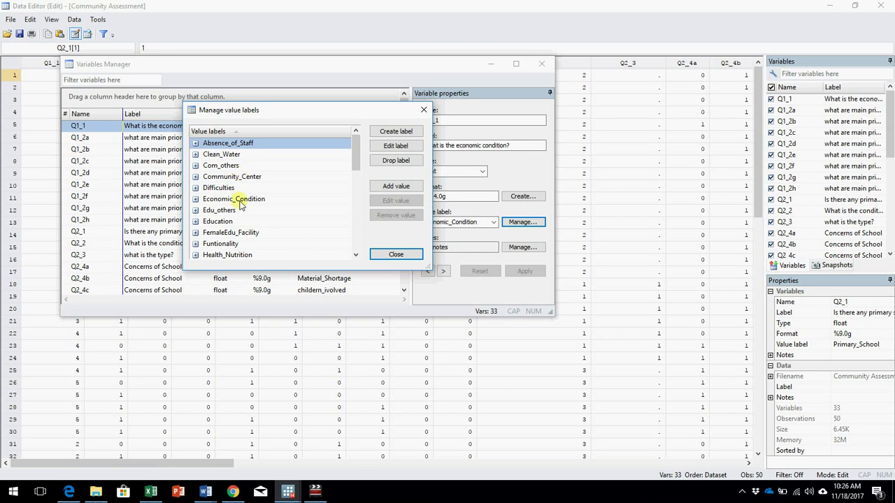
{"action": "left_click", "coordinate": [240, 201]}
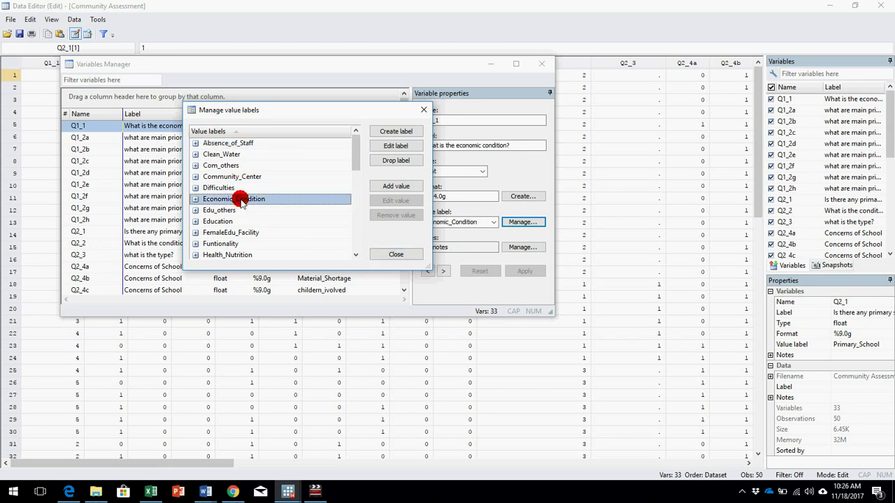
{"action": "left_click", "coordinate": [390, 133]}
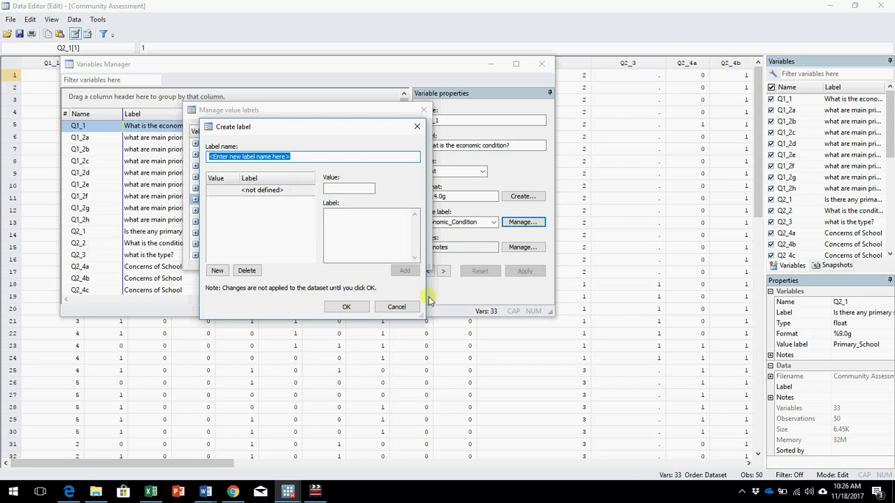
{"action": "left_click", "coordinate": [411, 308]}
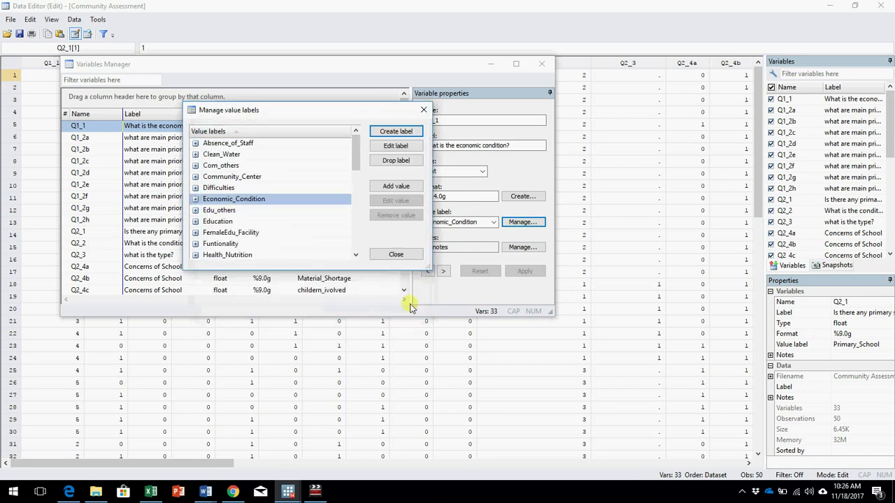
{"action": "left_click", "coordinate": [196, 199]}
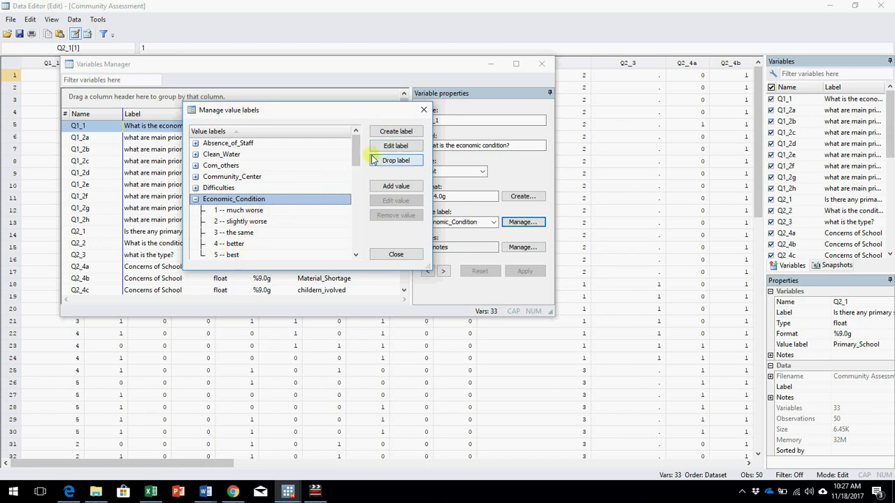
{"action": "left_click", "coordinate": [395, 256]}
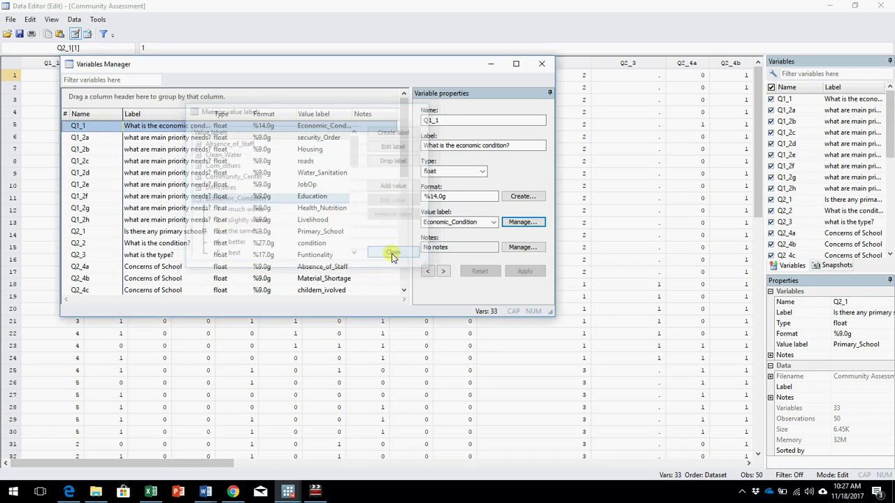
Close the Variables Manager and return to the Excel workbook Book1.
{"action": "left_click", "coordinate": [544, 64]}
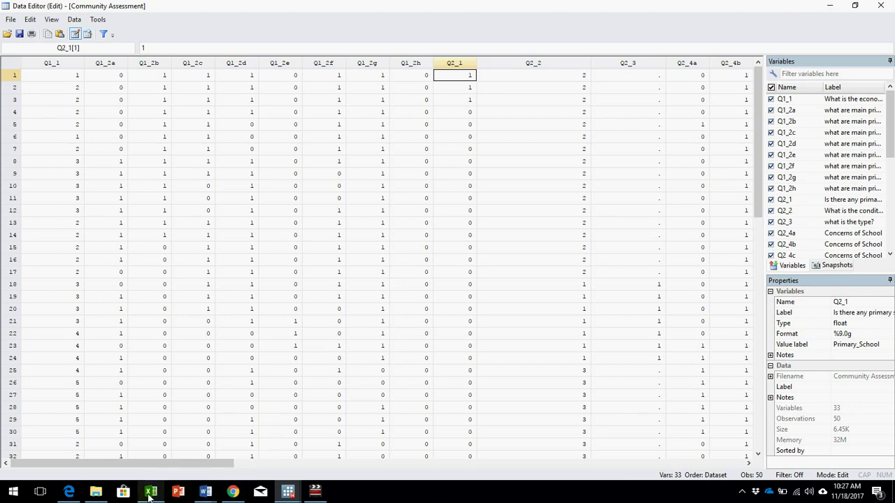
{"action": "mouse_move", "coordinate": [150, 492]}
{"action": "left_click", "coordinate": [145, 455]}
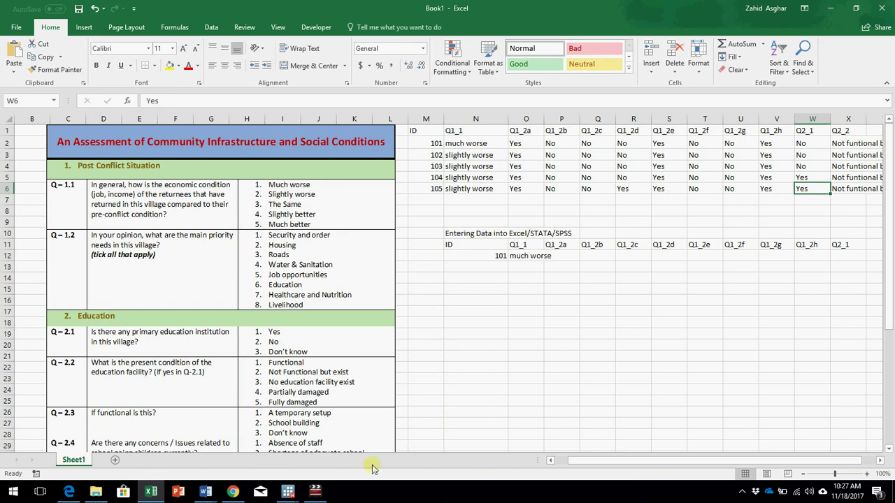
{"action": "left_click", "coordinate": [315, 491]}
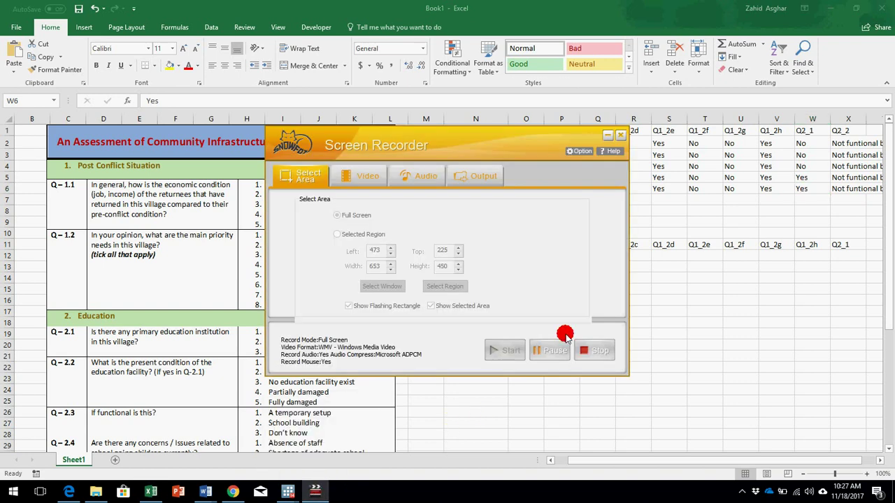